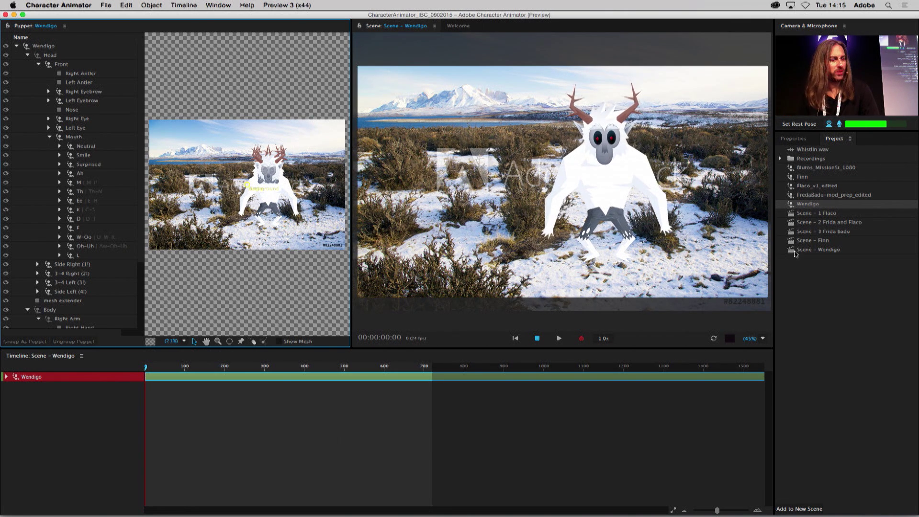
# Add a Breathe behavior to the Wendigo puppet from its Properties behavior list.
pyautogui.click(792, 140)
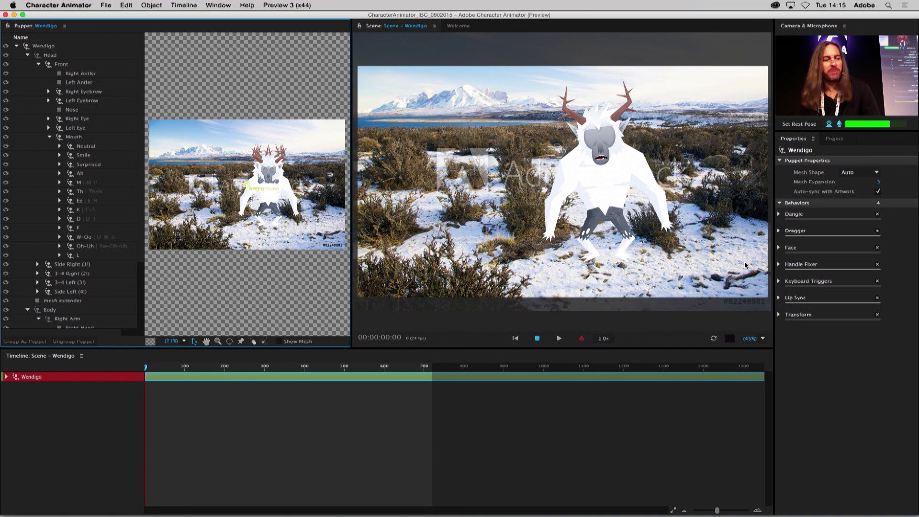
pyautogui.click(879, 203)
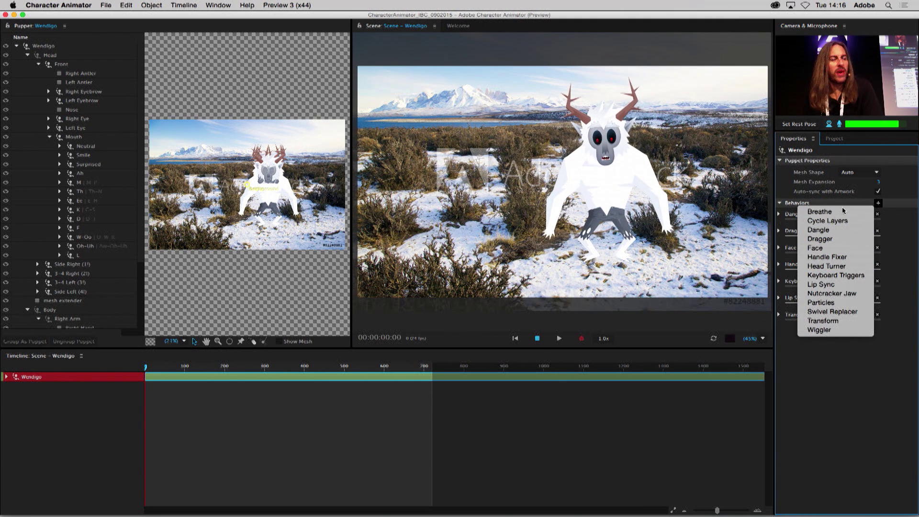
pyautogui.click(821, 212)
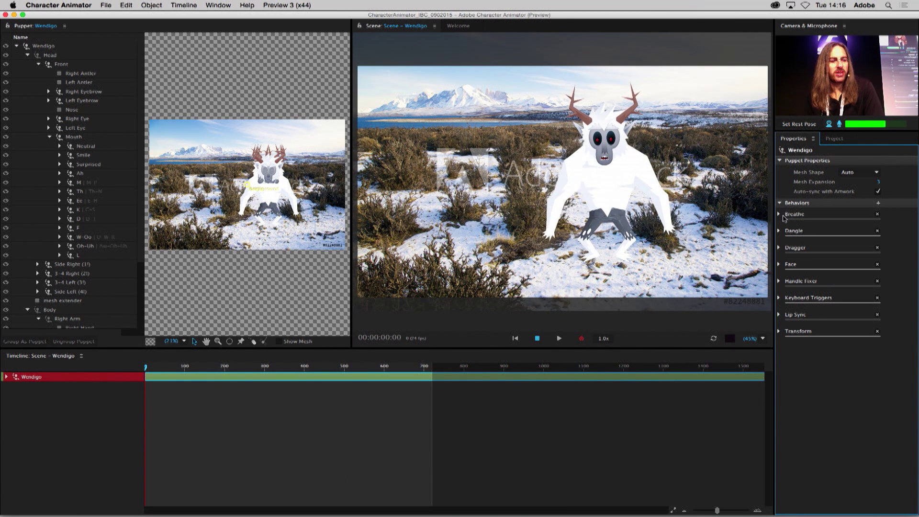
# Set Breathe to 18 breaths per minute, reset Wendigo's rest pose, then show the project contents.
pyautogui.click(828, 223)
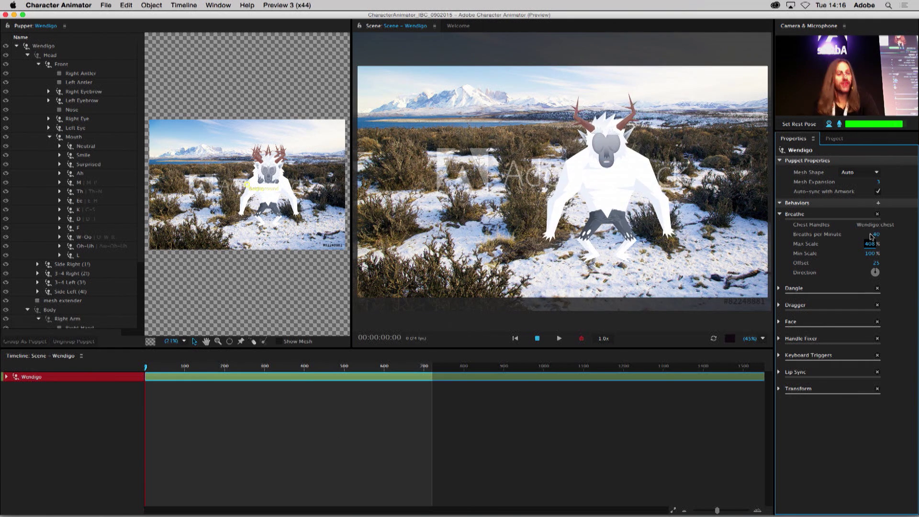
pyautogui.click(875, 235)
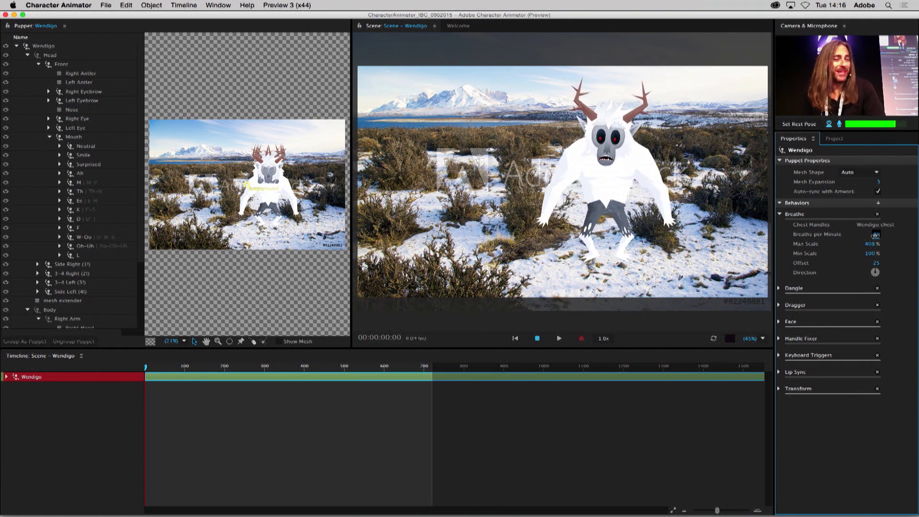
pyautogui.moveTo(869, 237); pyautogui.dragTo(866, 236)
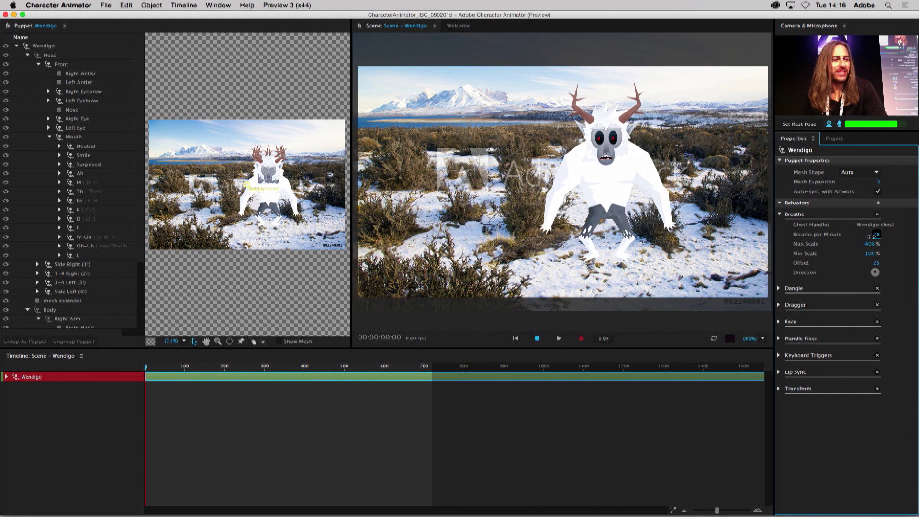
pyautogui.click(872, 236)
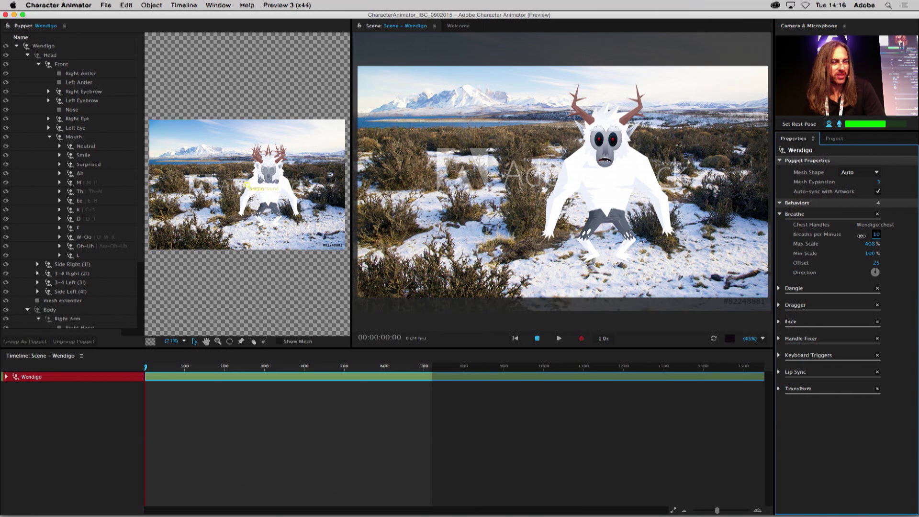
pyautogui.moveTo(864, 237); pyautogui.dragTo(867, 238)
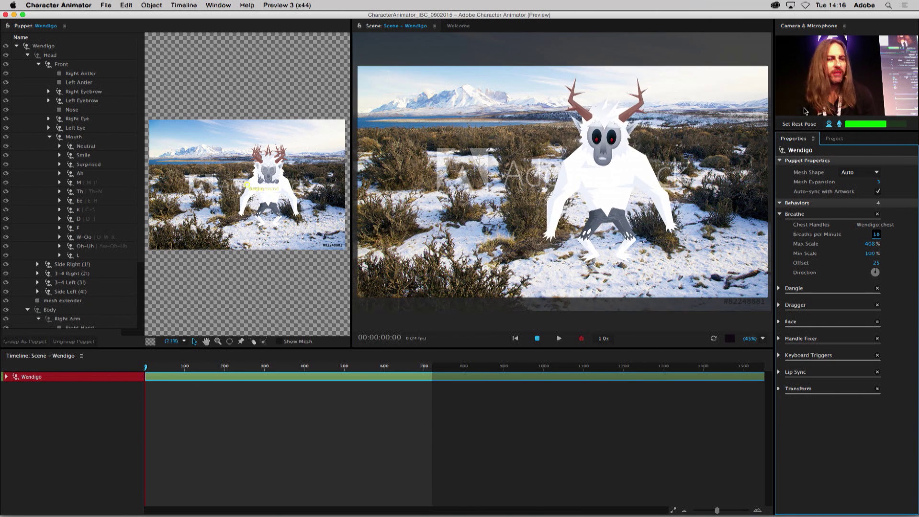
pyautogui.click(794, 125)
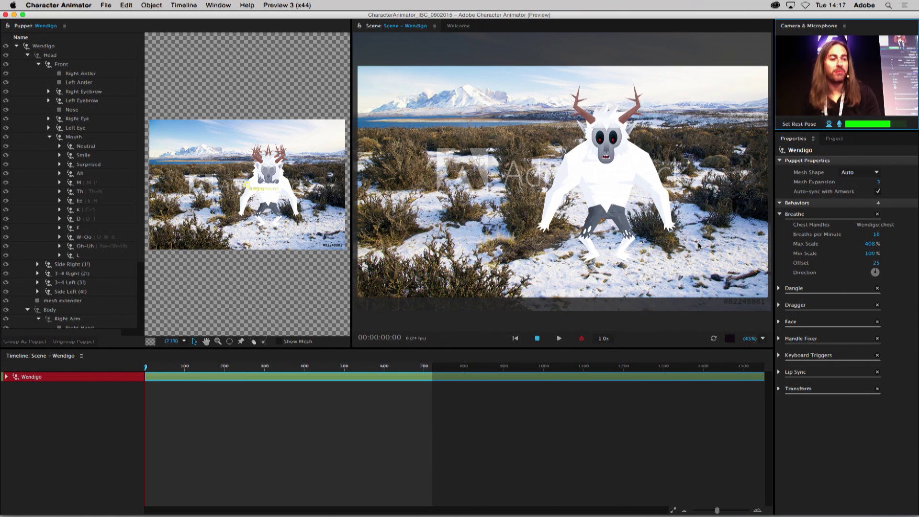
pyautogui.click(835, 138)
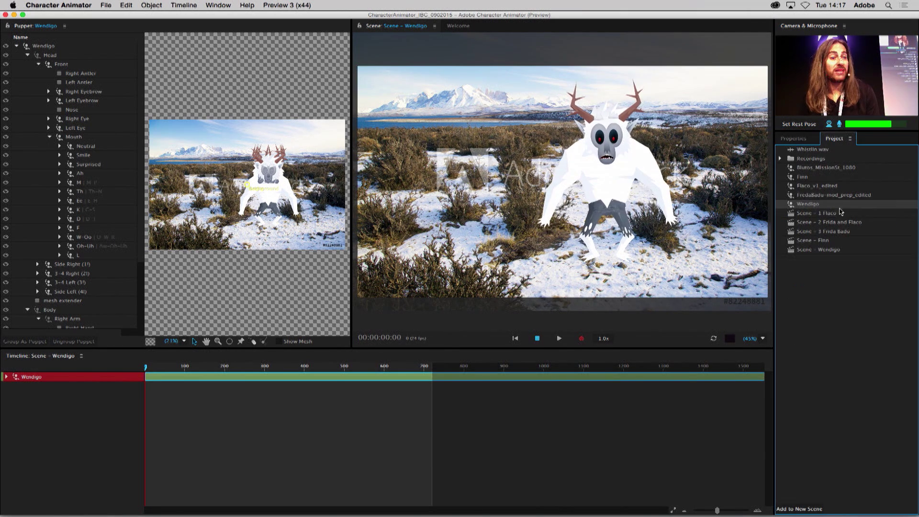
# Open Scene - Finn, load the Finn puppet, reset its rest pose and mute the microphone.
pyautogui.doubleClick(792, 240)
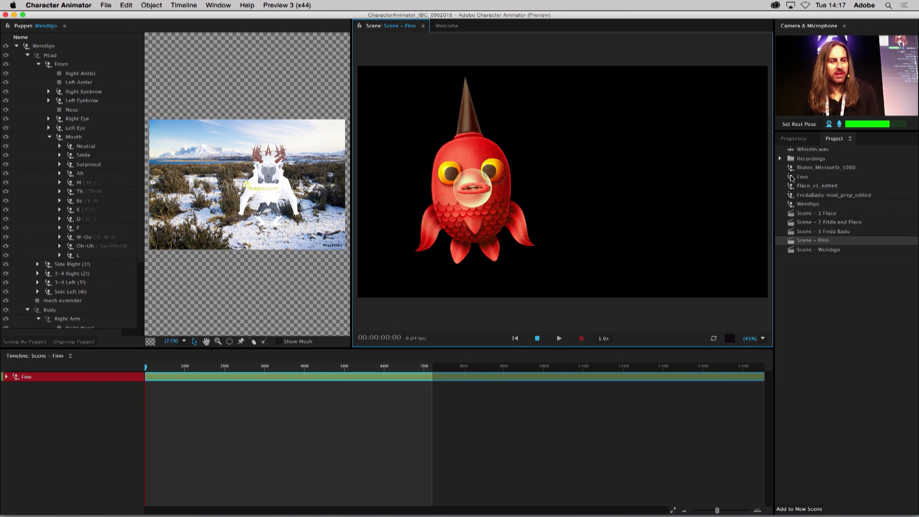
pyautogui.click(792, 177)
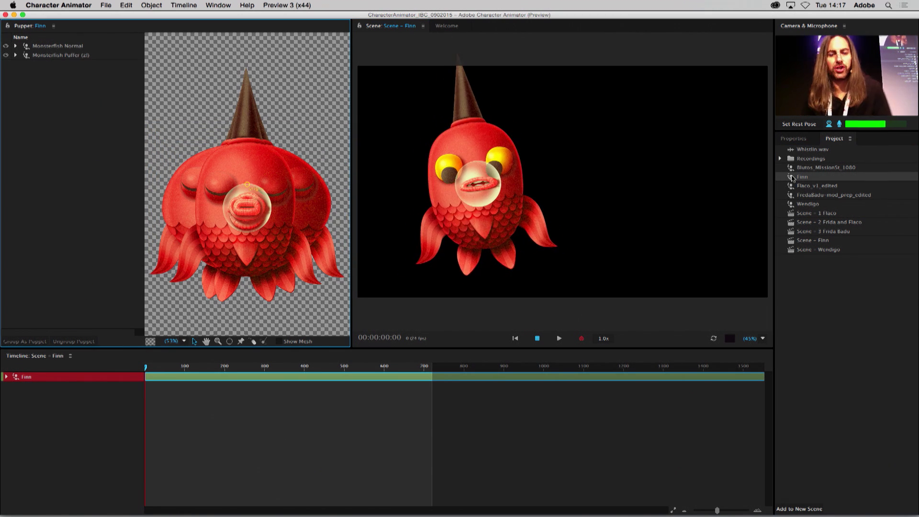
pyautogui.click(806, 125)
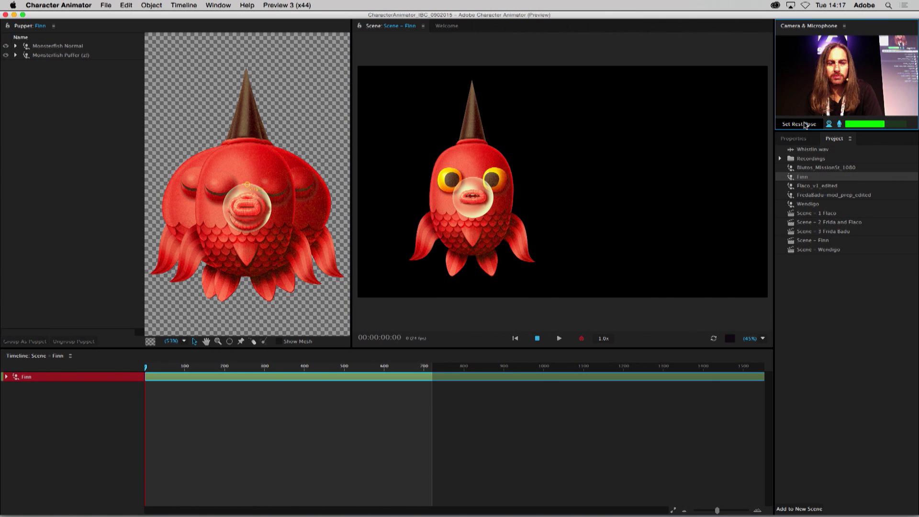
pyautogui.click(841, 125)
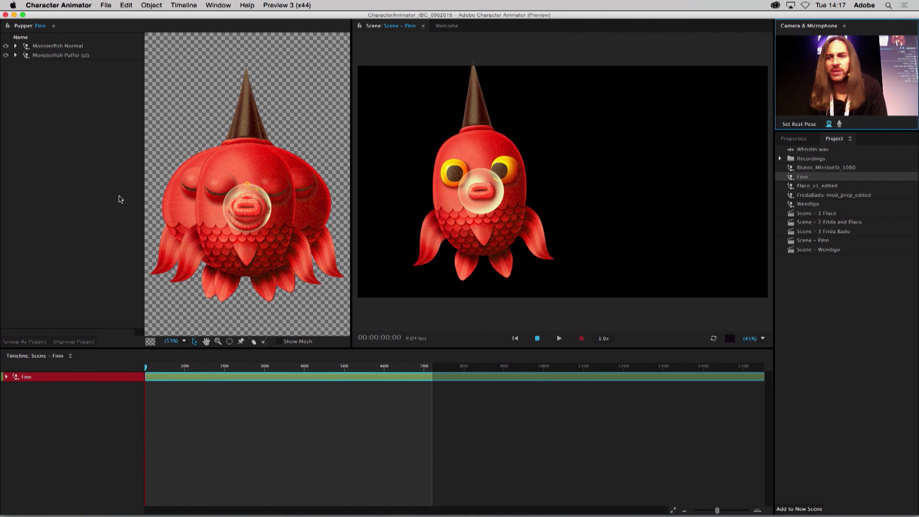
pyautogui.click(17, 48)
# Expand Finn's Monsterfish groups, select the Bubble Particle layer and show its properties.
pyautogui.click(16, 46)
pyautogui.click(16, 64)
pyautogui.click(27, 55)
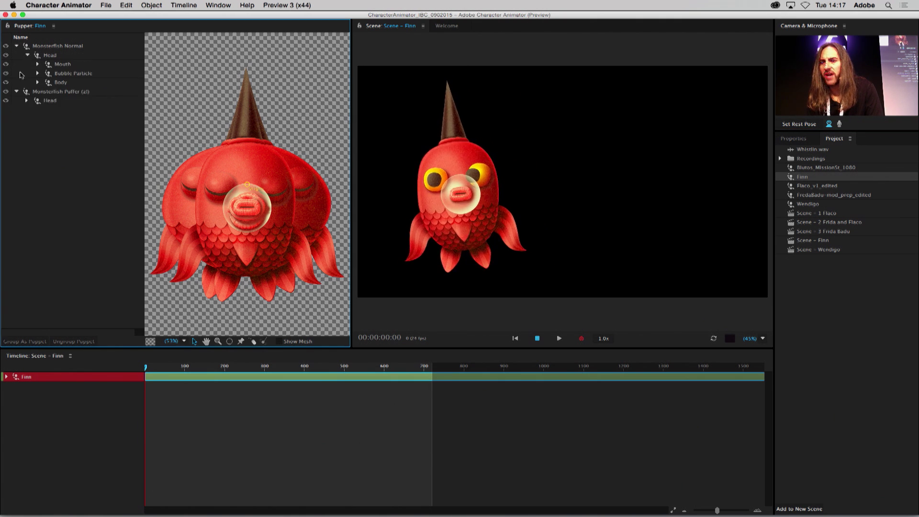
pyautogui.click(38, 64)
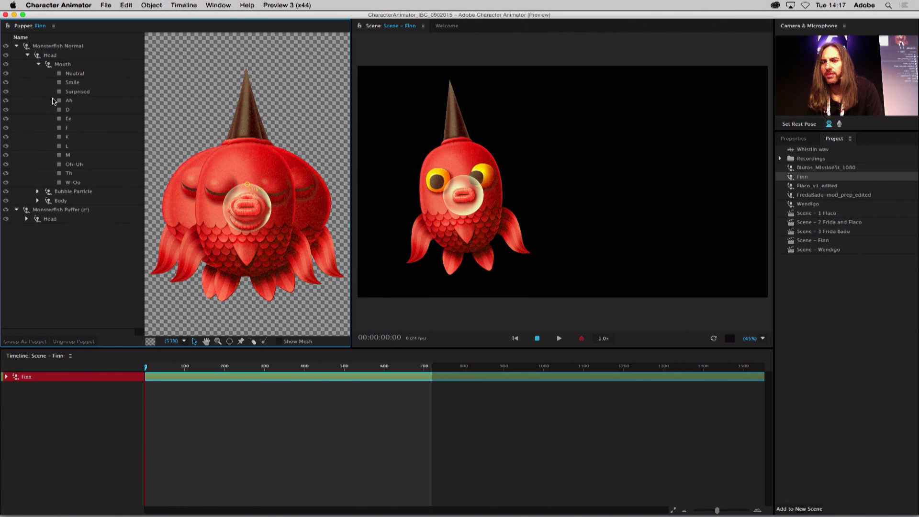
pyautogui.click(37, 191)
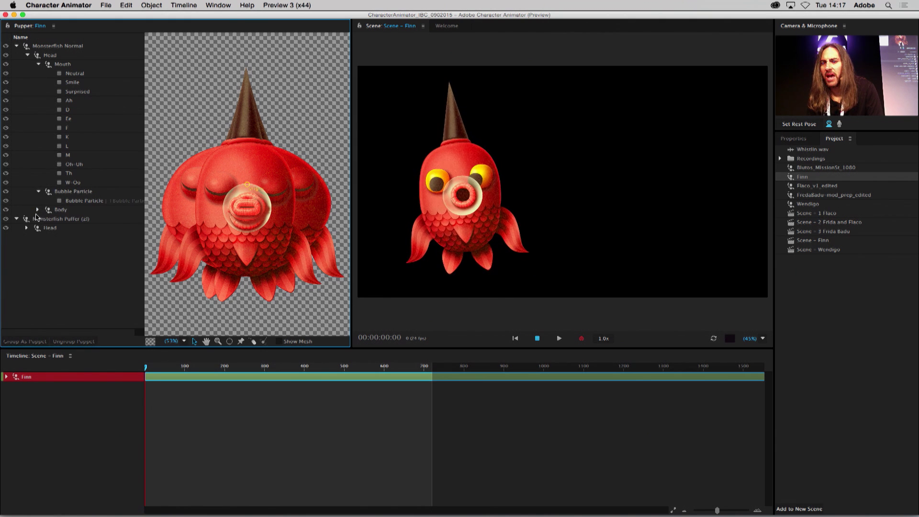
pyautogui.click(37, 209)
pyautogui.click(72, 192)
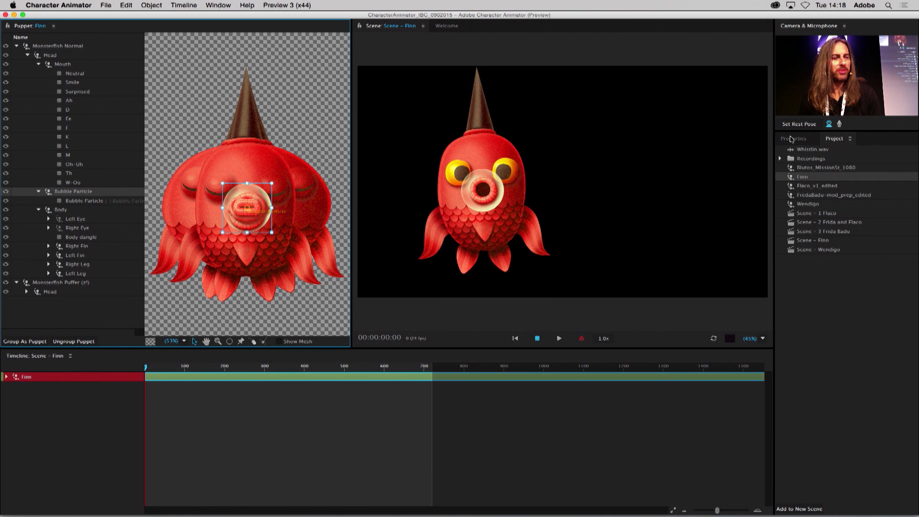
pyautogui.click(791, 140)
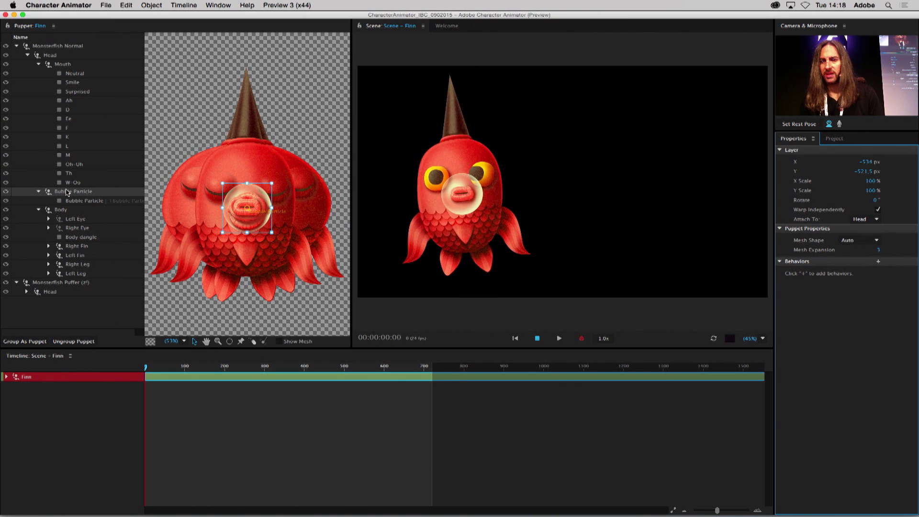
# Add Particles to the Bubble Particle layer and lower Emitter Opacity to about 52%.
pyautogui.click(878, 261)
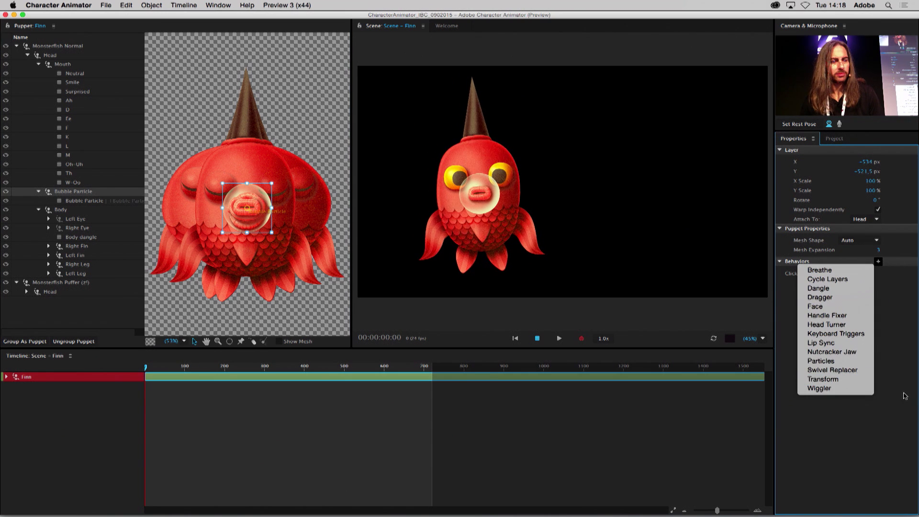
pyautogui.click(839, 361)
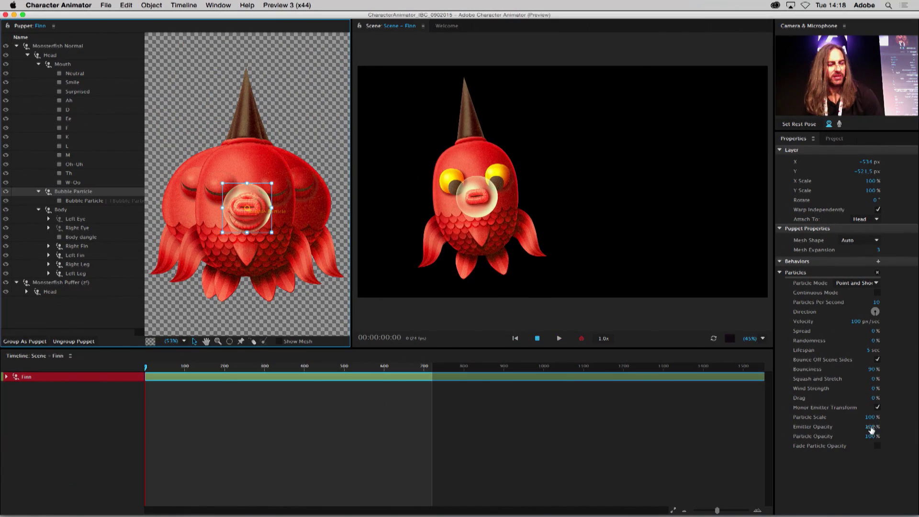
pyautogui.moveTo(869, 429); pyautogui.dragTo(851, 425)
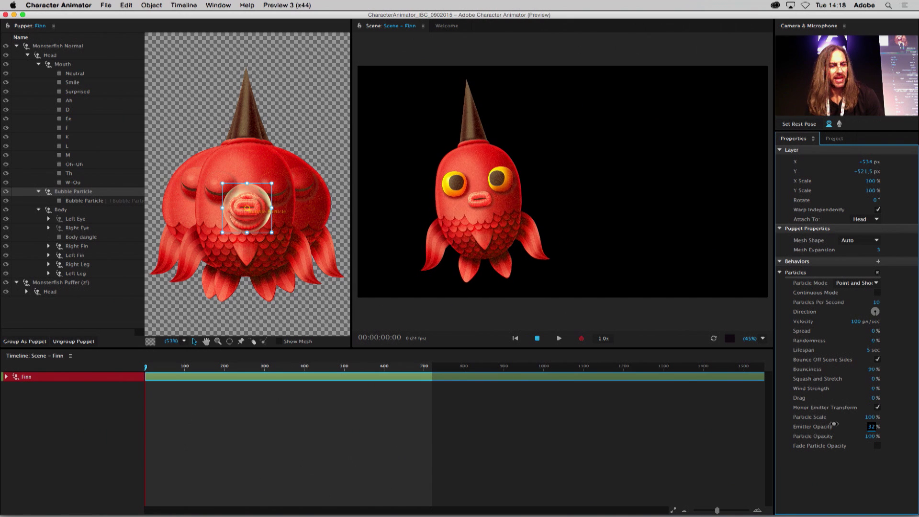
# Set the bubbles to Cannon mode at 4 per second, Continuous Mode on, Emitter Opacity 14%.
pyautogui.moveTo(828, 423); pyautogui.dragTo(821, 423)
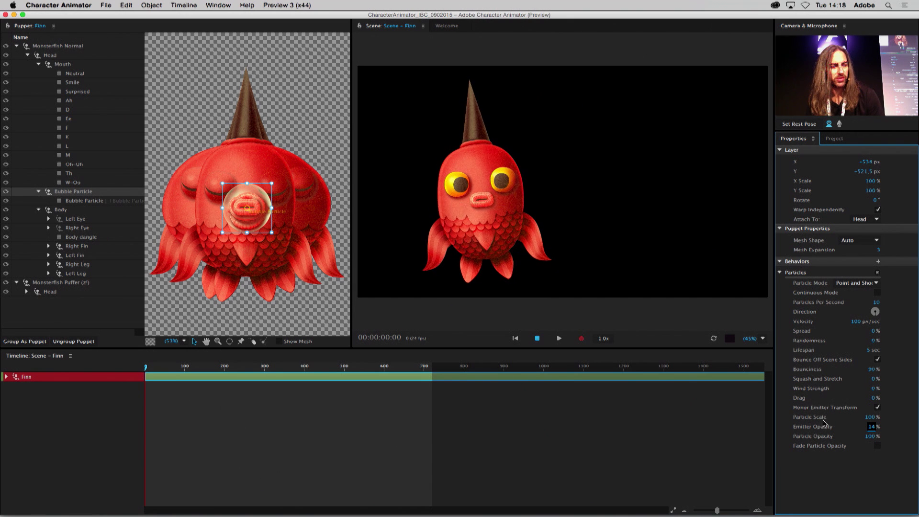
pyautogui.click(879, 284)
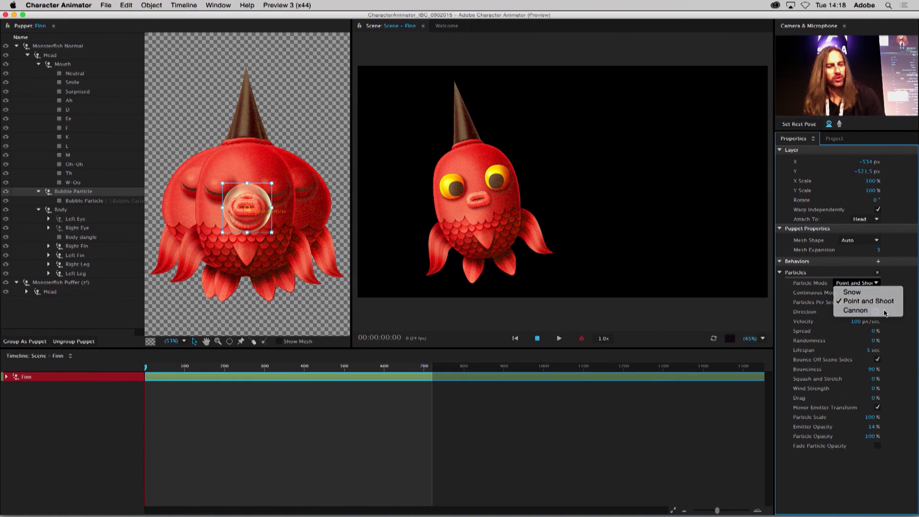
pyautogui.click(877, 341)
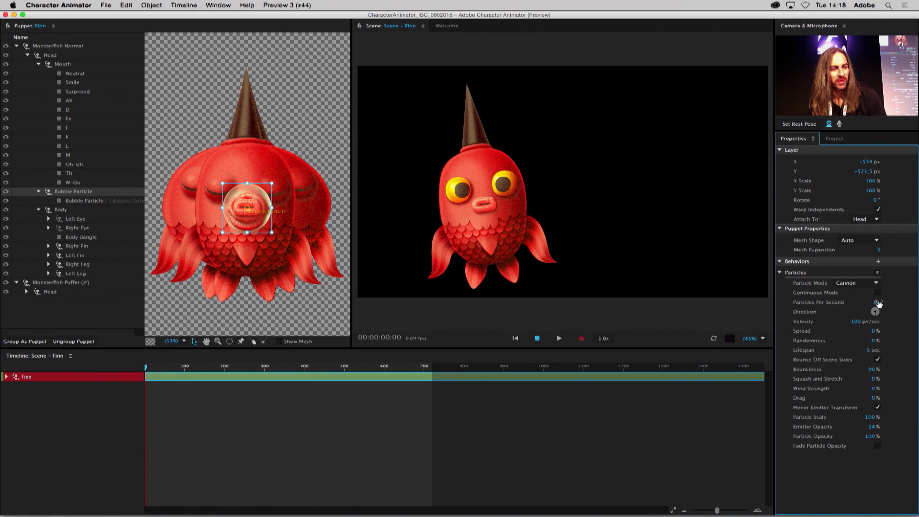
pyautogui.click(875, 303)
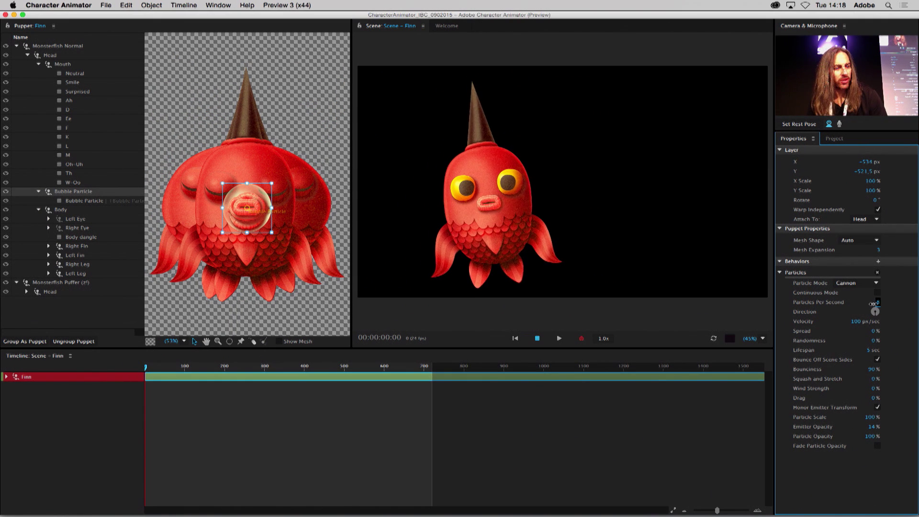
pyautogui.write('4')
pyautogui.click(878, 293)
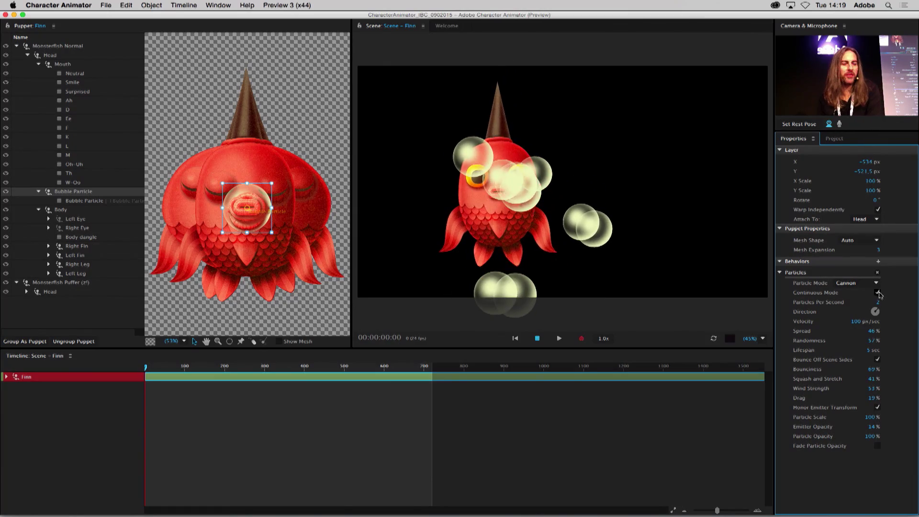
# Uncheck Continuous Mode so the Cannon bubbles fire in bursts.
pyautogui.click(879, 293)
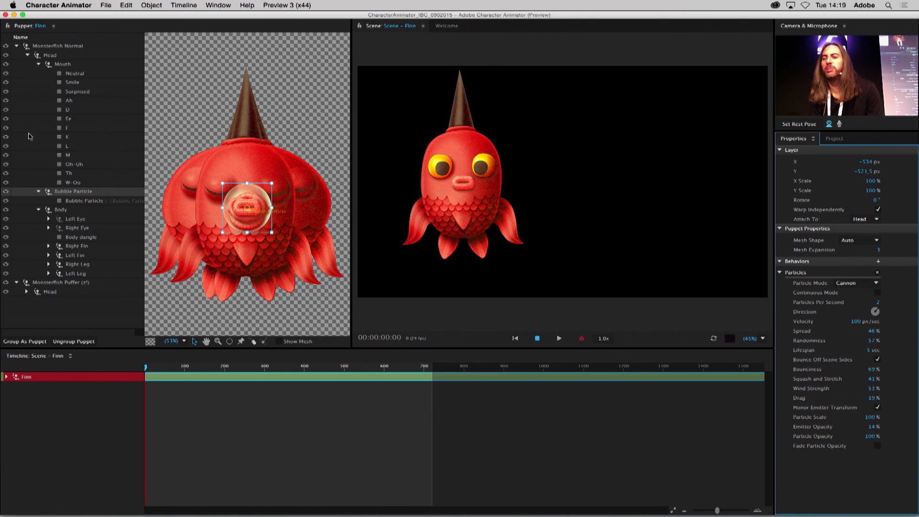
# Show the whole Finn puppet's behaviors, expand Dangle and reset the rest pose.
pyautogui.click(197, 192)
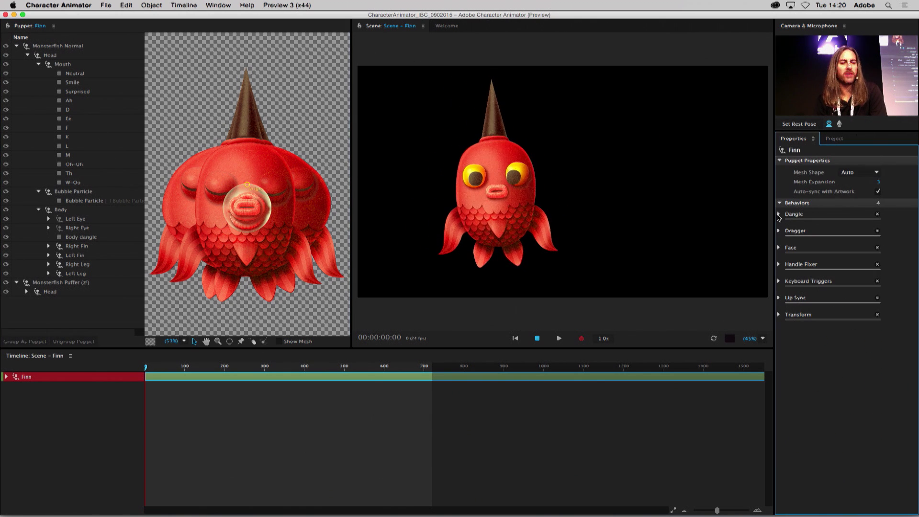
pyautogui.click(778, 215)
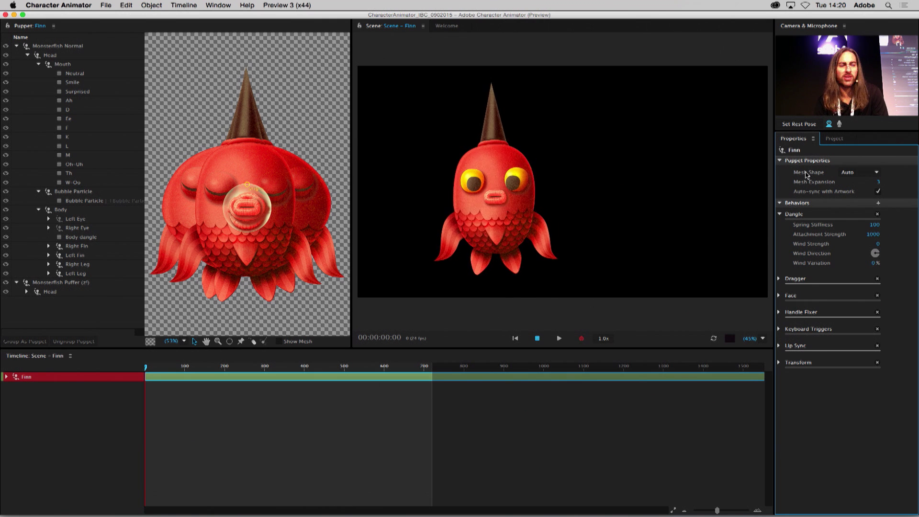
pyautogui.click(800, 126)
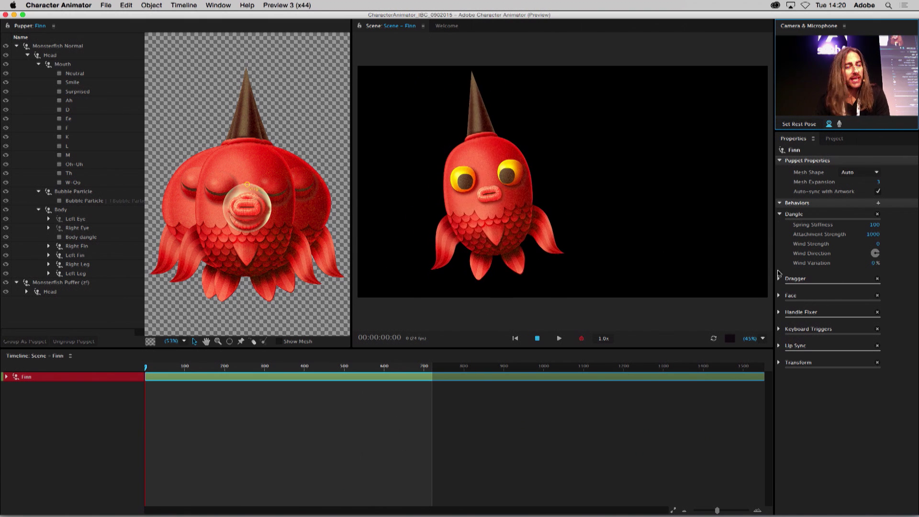
# Lower Dangle Spring Stiffness to 35 and raise Wind Strength to about 20.
pyautogui.click(870, 225)
pyautogui.write('74')
pyautogui.moveTo(859, 227); pyautogui.dragTo(852, 227)
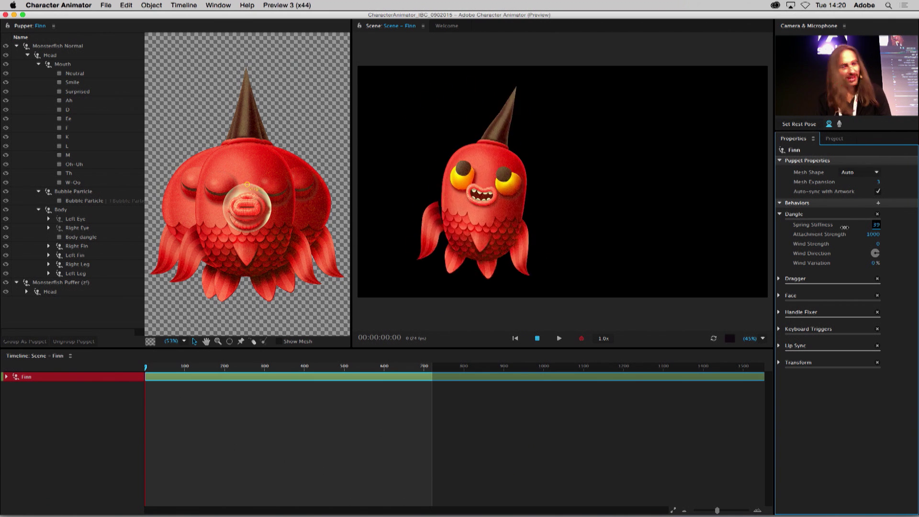
pyautogui.write('37')
pyautogui.moveTo(844, 228); pyautogui.dragTo(843, 227)
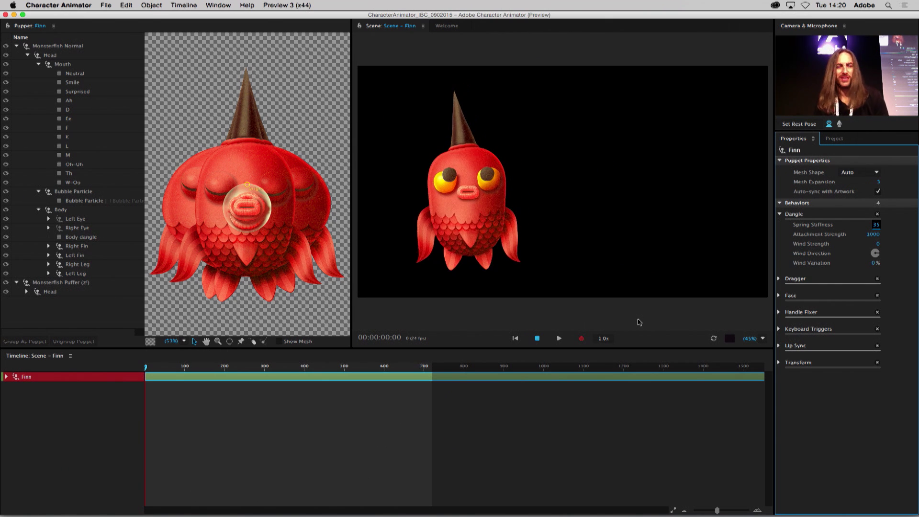
pyautogui.moveTo(878, 246)
pyautogui.mouseDown()
pyautogui.moveTo(885, 243)
pyautogui.moveTo(877, 247)
pyautogui.mouseUp()
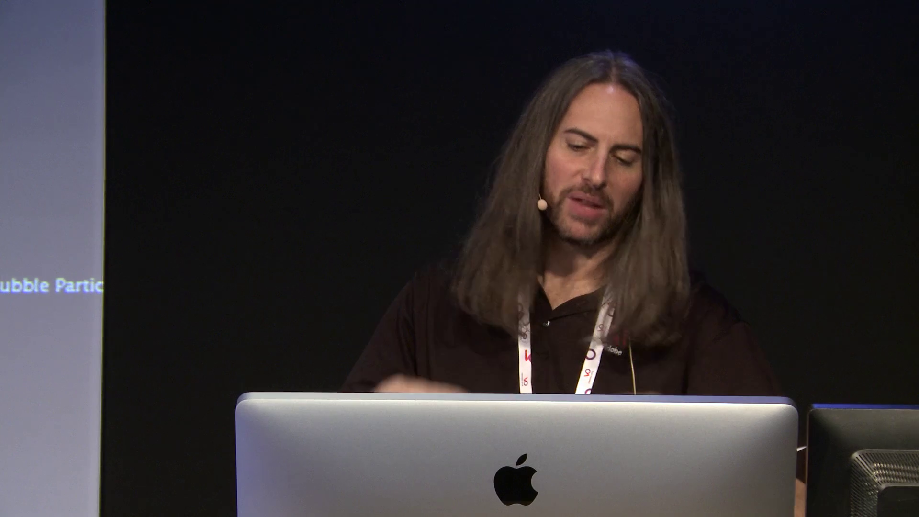